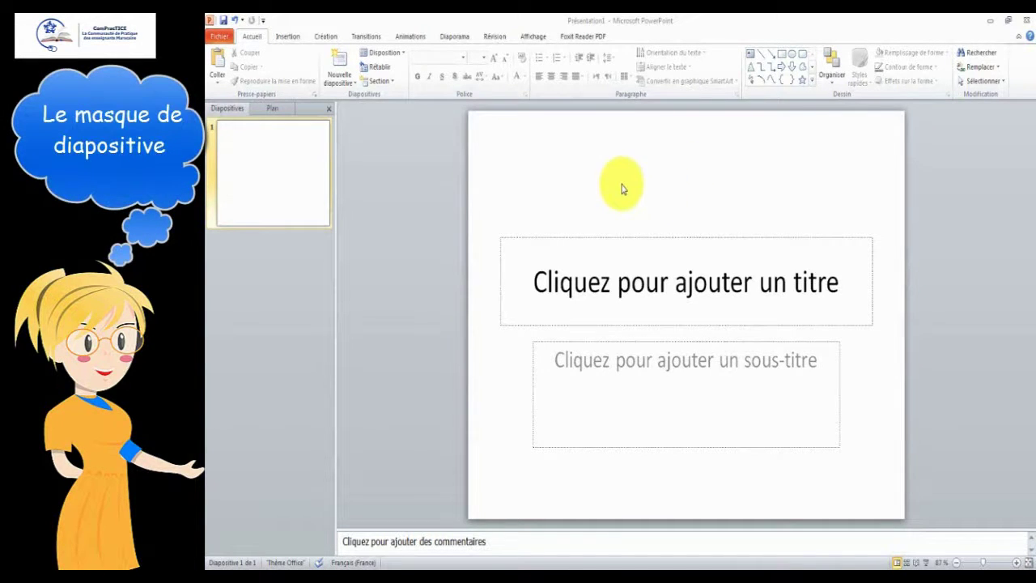
Browse the full design themes gallery and close it without applying a theme.
{"action": "left_click", "coordinate": [326, 38]}
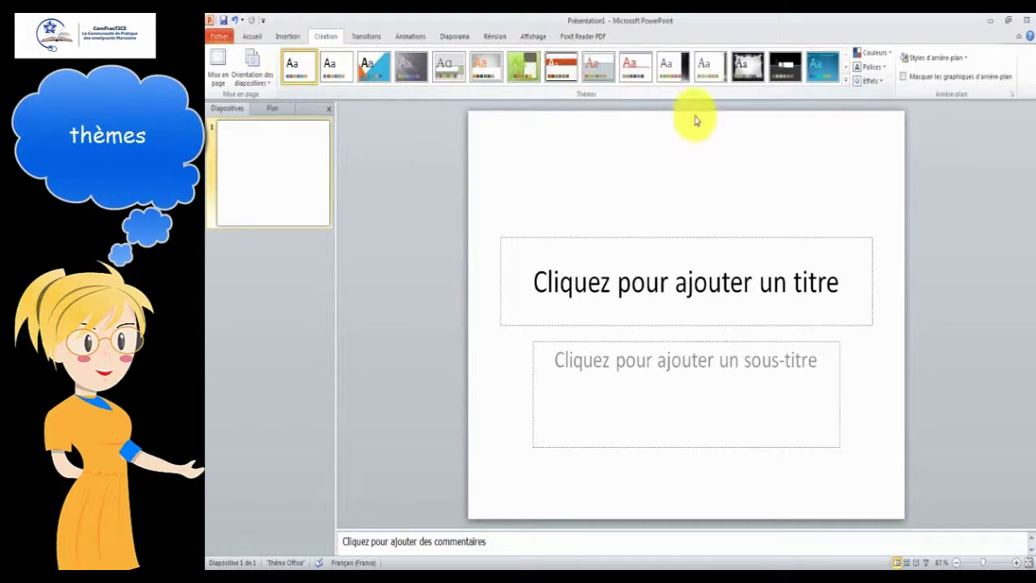
{"action": "left_click", "coordinate": [846, 87]}
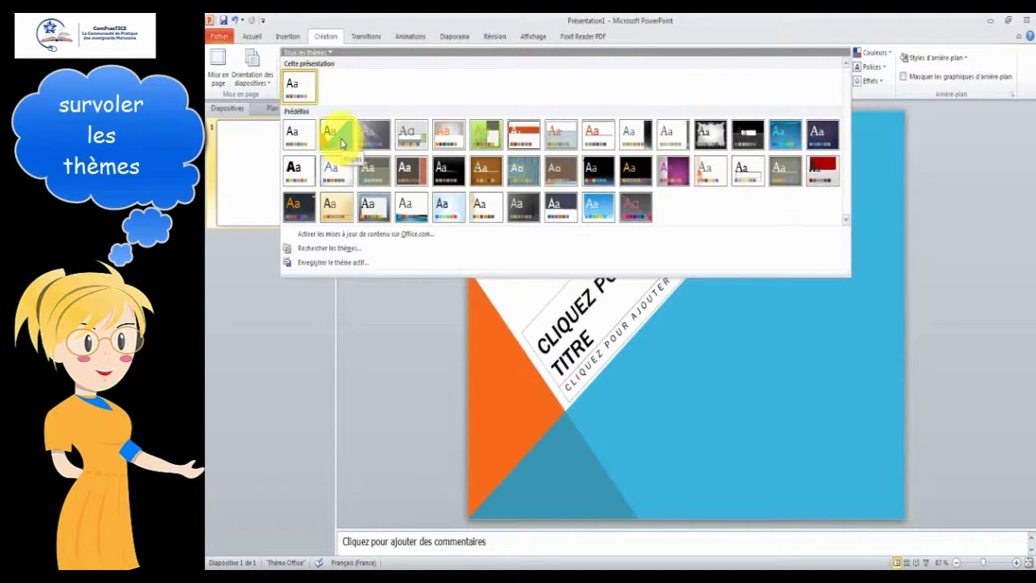
{"action": "left_click", "coordinate": [544, 305]}
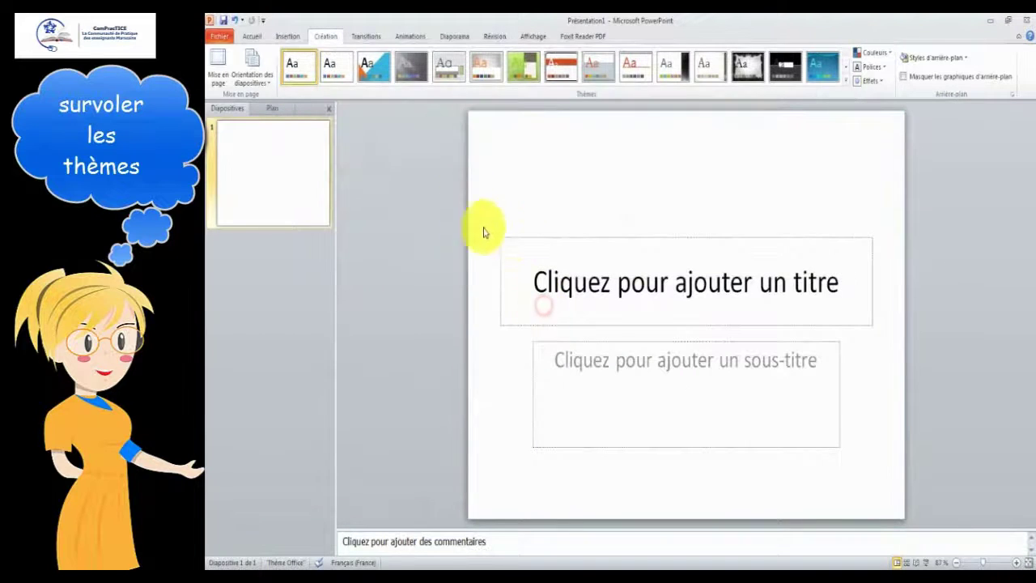
{"action": "left_click", "coordinate": [252, 37]}
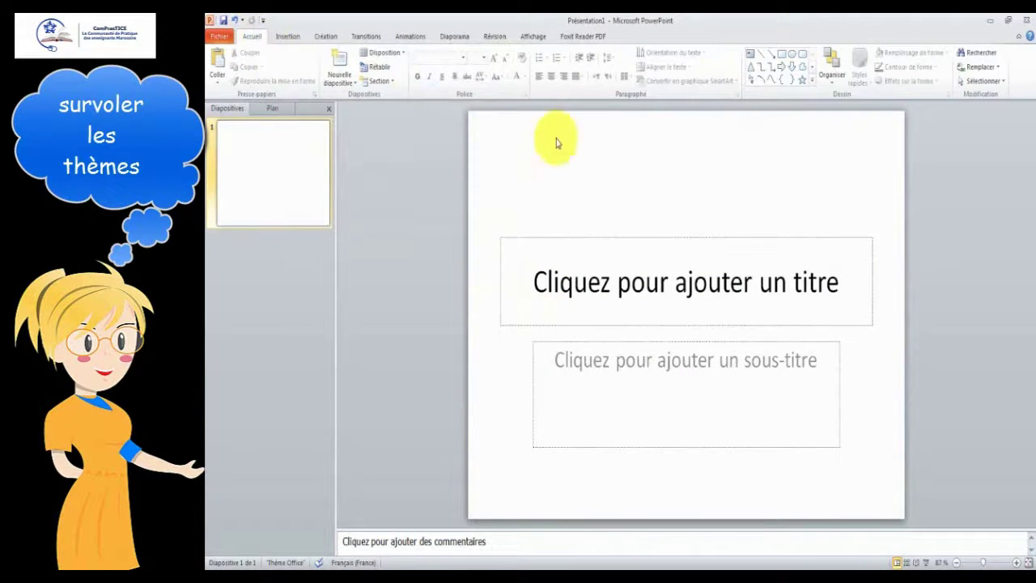
Switch to slide master view and select the main master slide.
{"action": "left_click", "coordinate": [542, 39]}
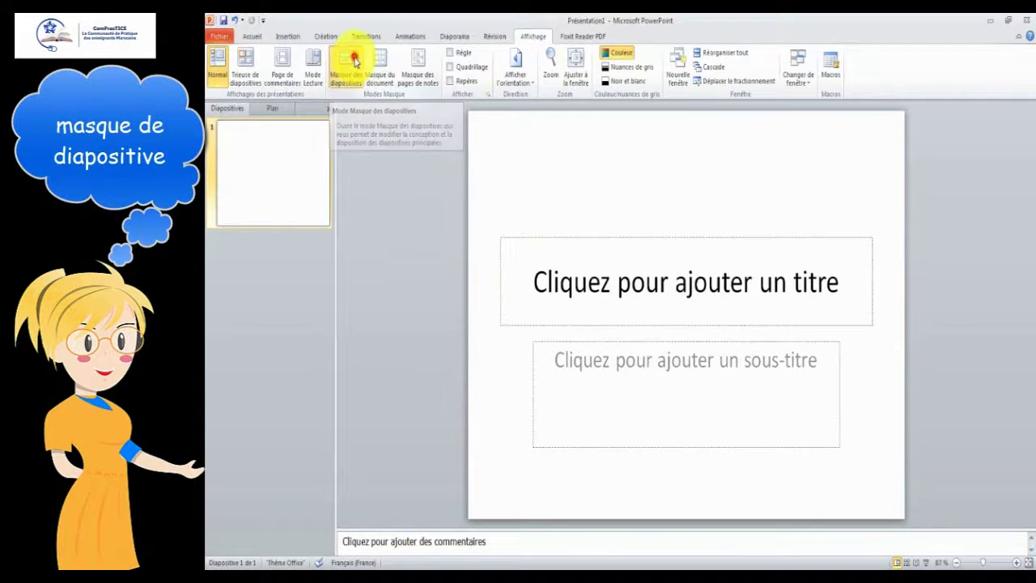
{"action": "left_click", "coordinate": [353, 62]}
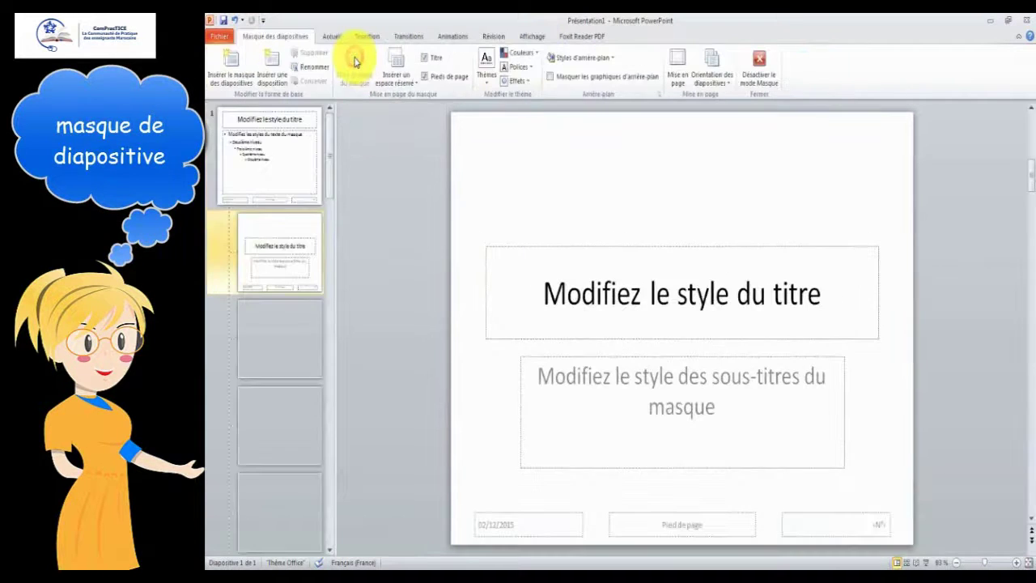
{"action": "left_click", "coordinate": [296, 164]}
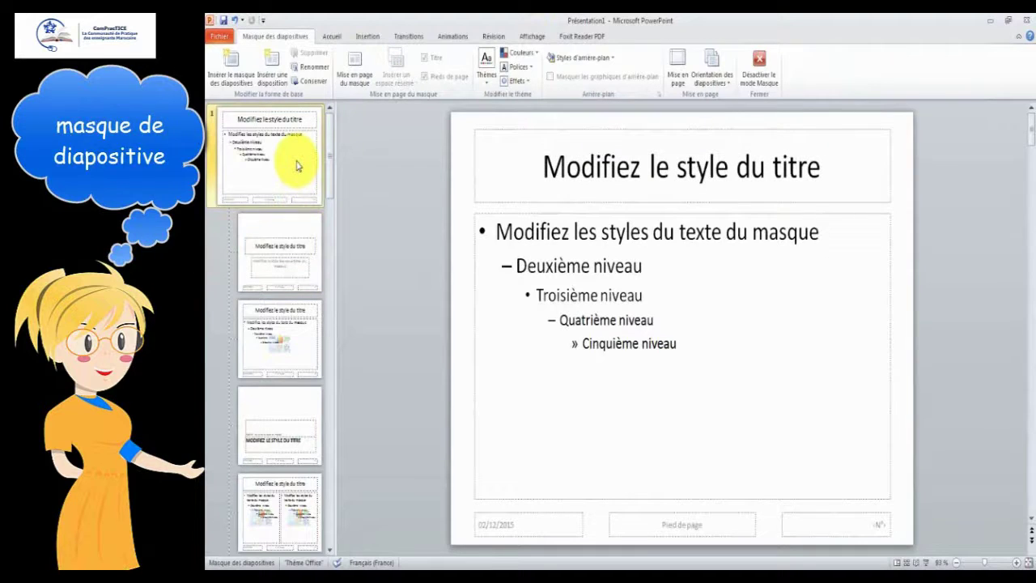
{"action": "left_click", "coordinate": [360, 41]}
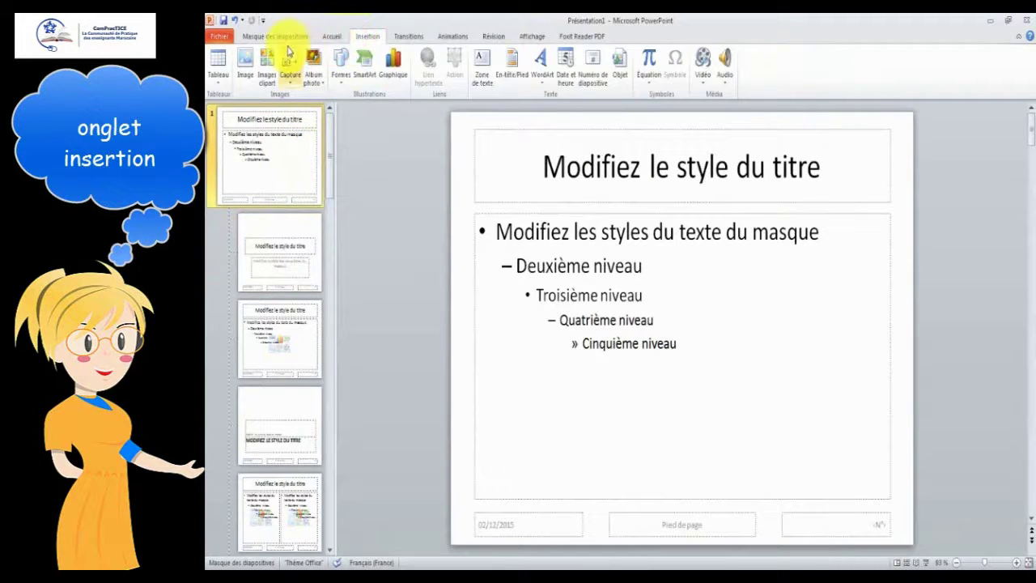
Insert the bachground picture on the master and stretch it to the slide's top and bottom edges.
{"action": "left_click", "coordinate": [248, 72]}
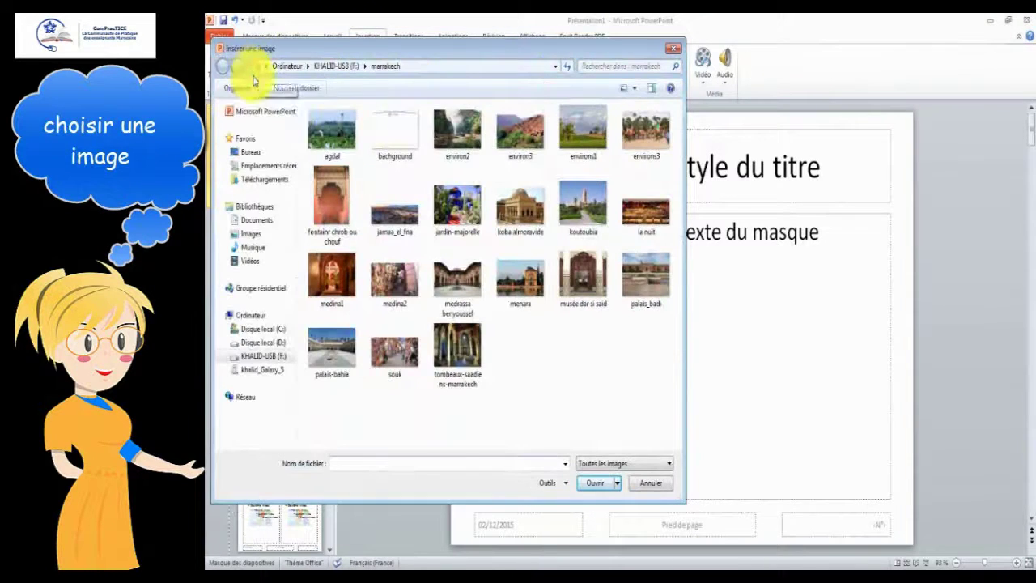
{"action": "left_click", "coordinate": [407, 138]}
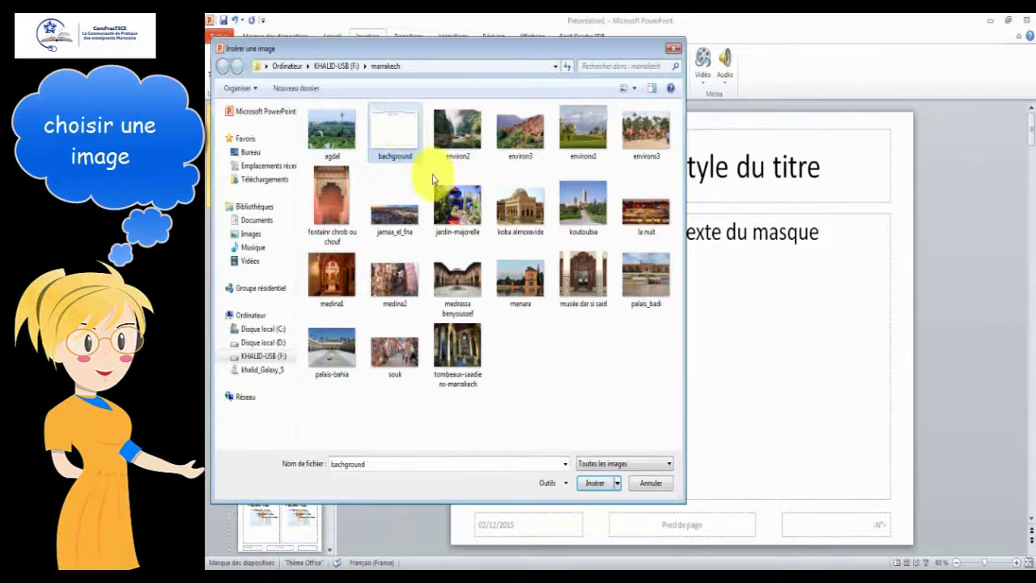
{"action": "left_click", "coordinate": [591, 483]}
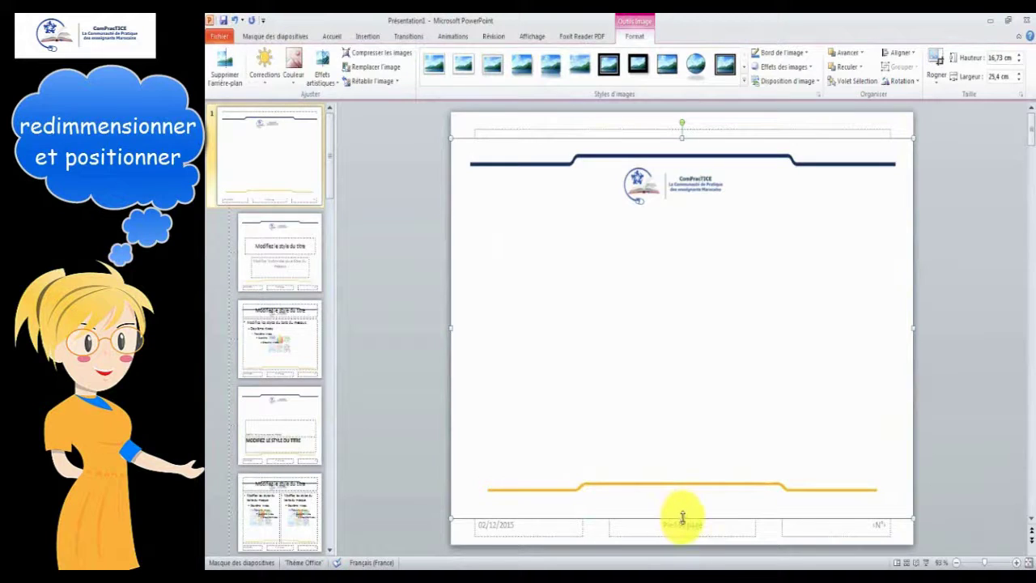
{"action": "left_click_drag", "start_coordinate": [682, 518], "coordinate": [682, 537]}
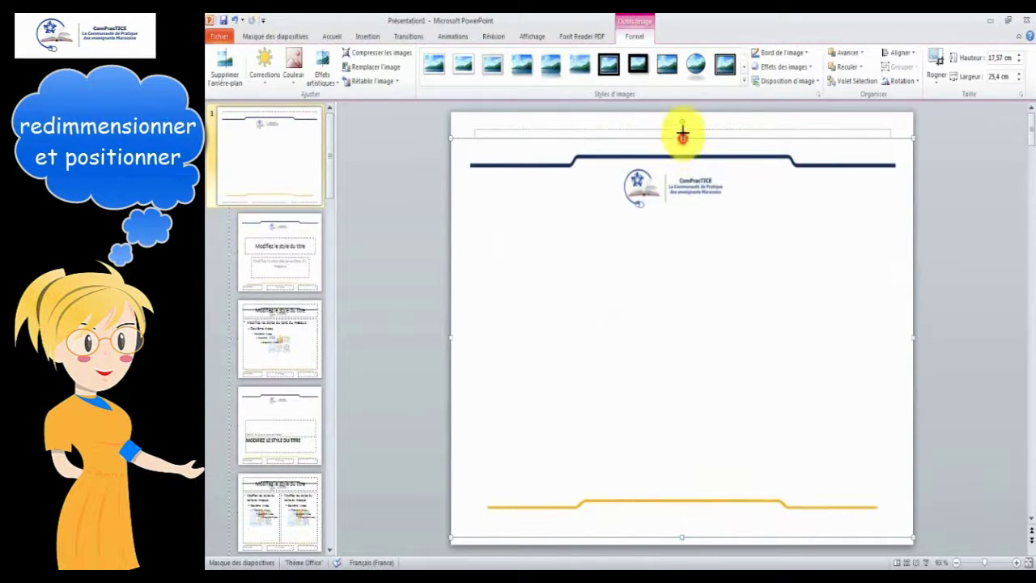
{"action": "left_click_drag", "start_coordinate": [682, 134], "coordinate": [682, 123]}
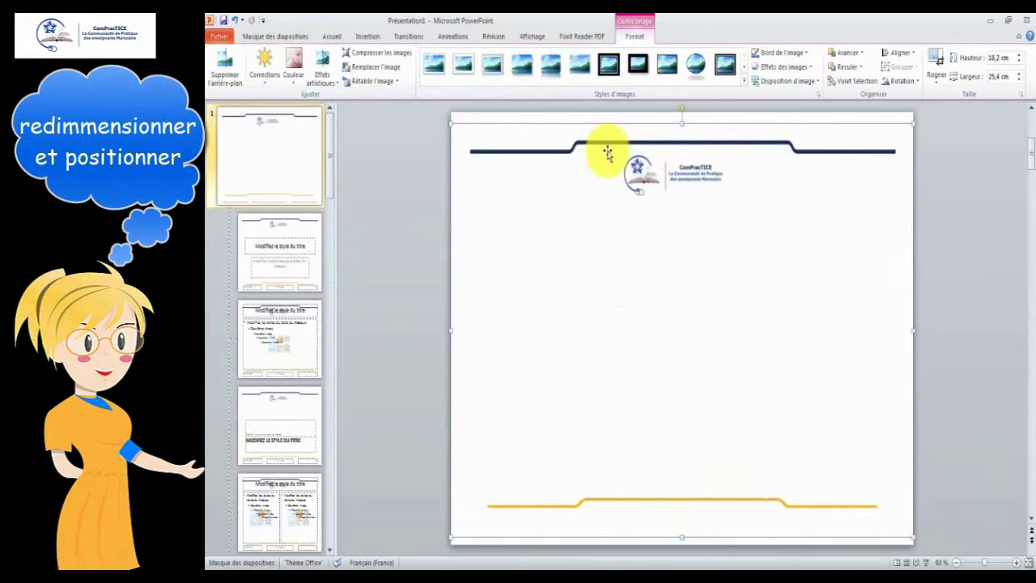
{"action": "left_click", "coordinate": [271, 36]}
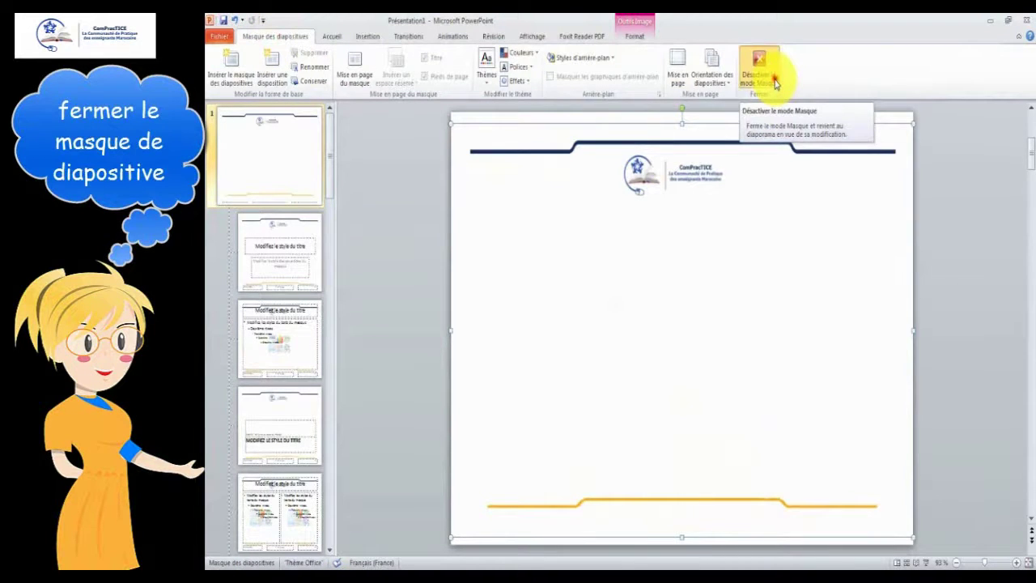
Leave master view, add a blank second slide, and review slides 1 and 2.
{"action": "left_click", "coordinate": [774, 82]}
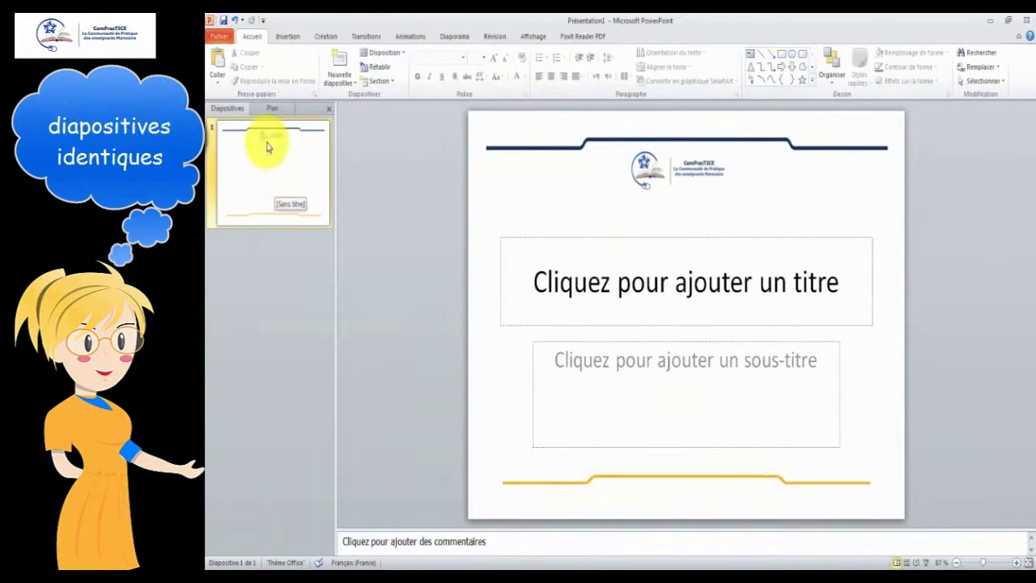
{"action": "left_click", "coordinate": [338, 86]}
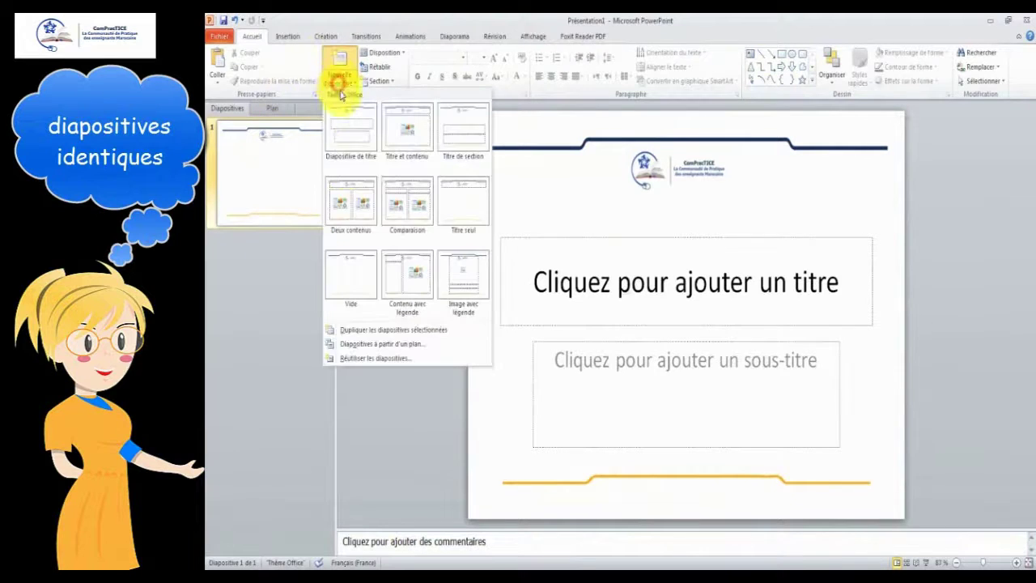
{"action": "left_click", "coordinate": [350, 281]}
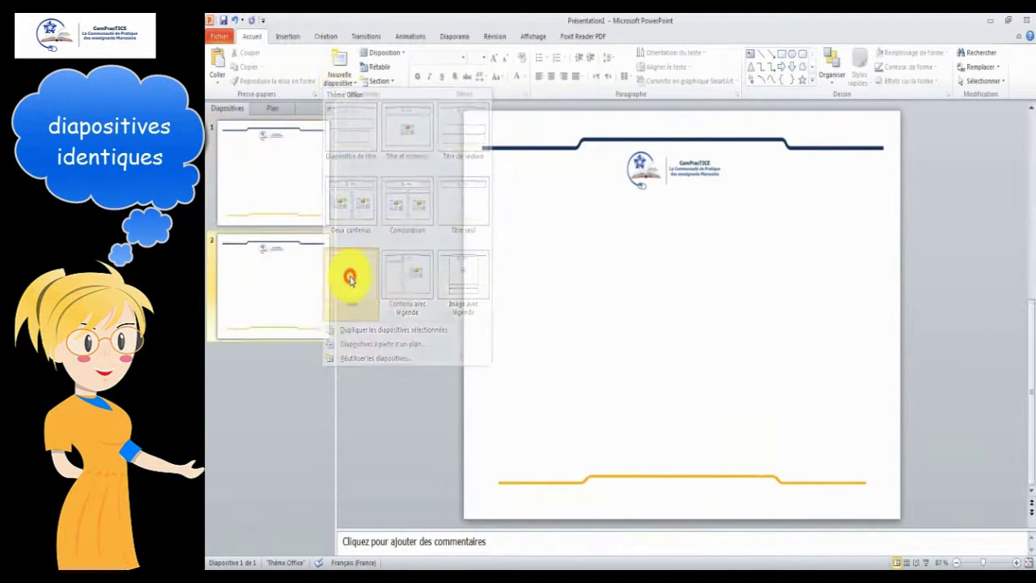
{"action": "left_click", "coordinate": [267, 292]}
{"action": "left_click", "coordinate": [284, 200]}
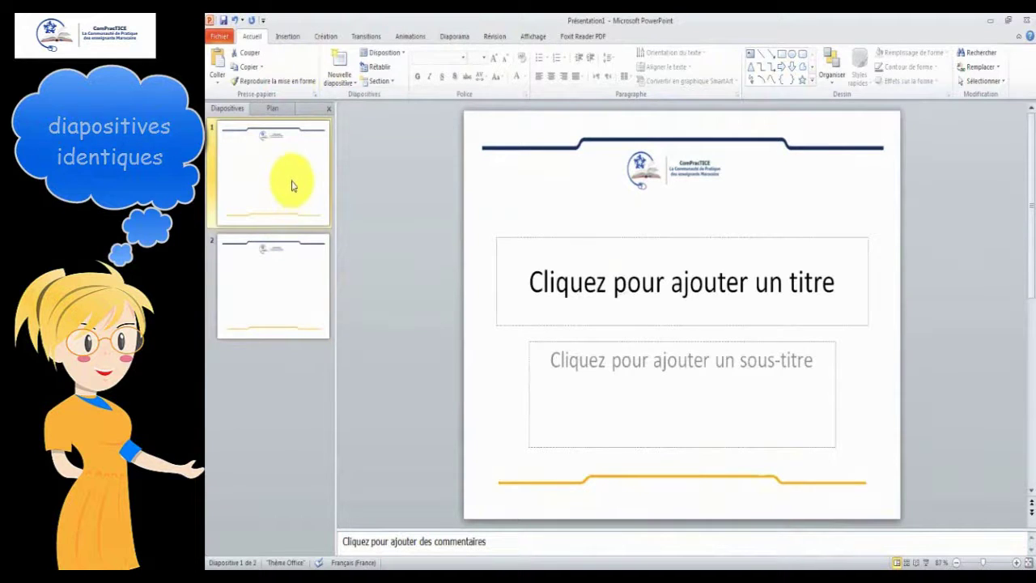
{"action": "left_click", "coordinate": [533, 37]}
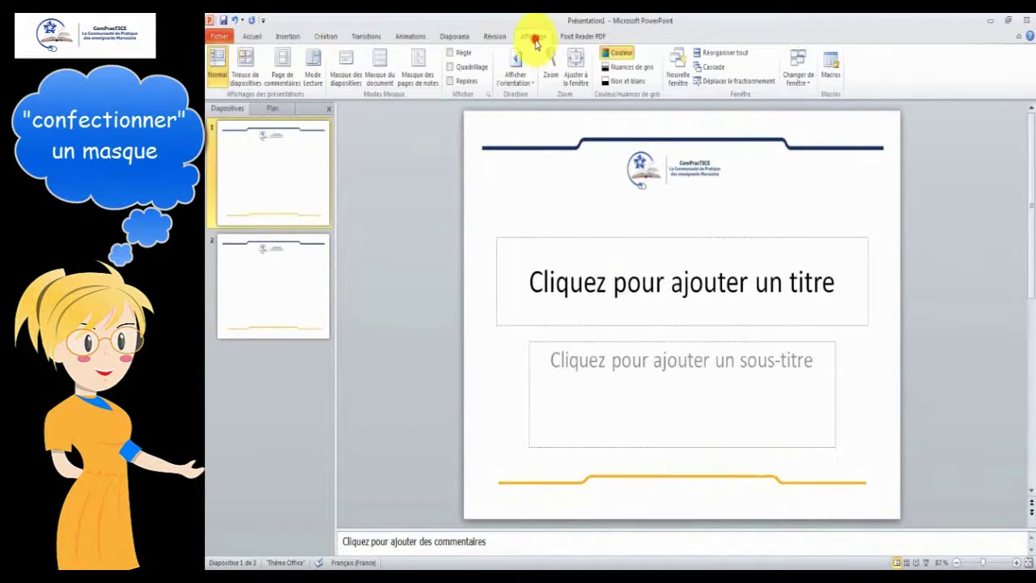
Reopen slide master view and delete the full-slide letterhead picture from the main master.
{"action": "left_click", "coordinate": [345, 78]}
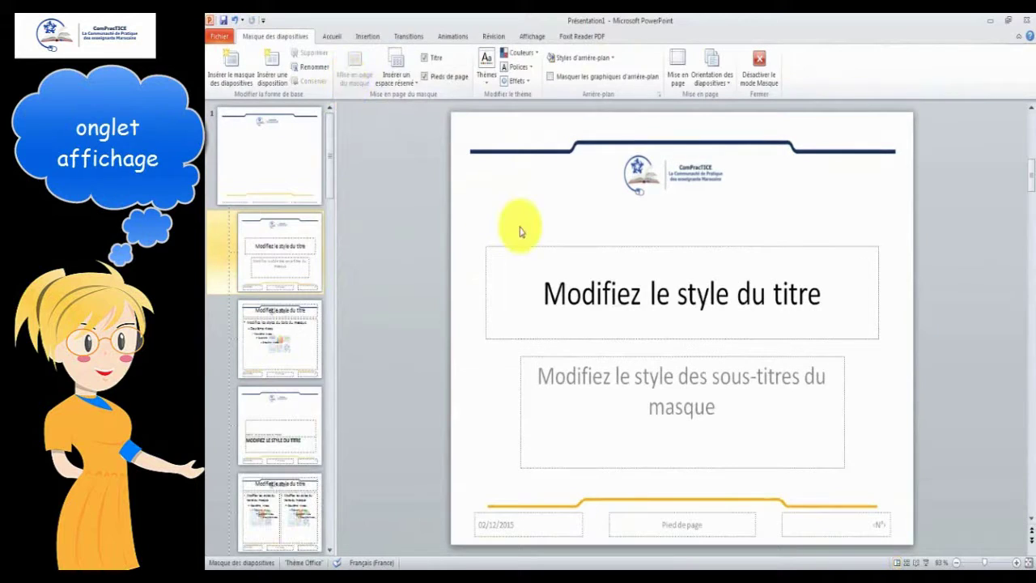
{"action": "left_click", "coordinate": [304, 158]}
{"action": "left_click", "coordinate": [597, 214]}
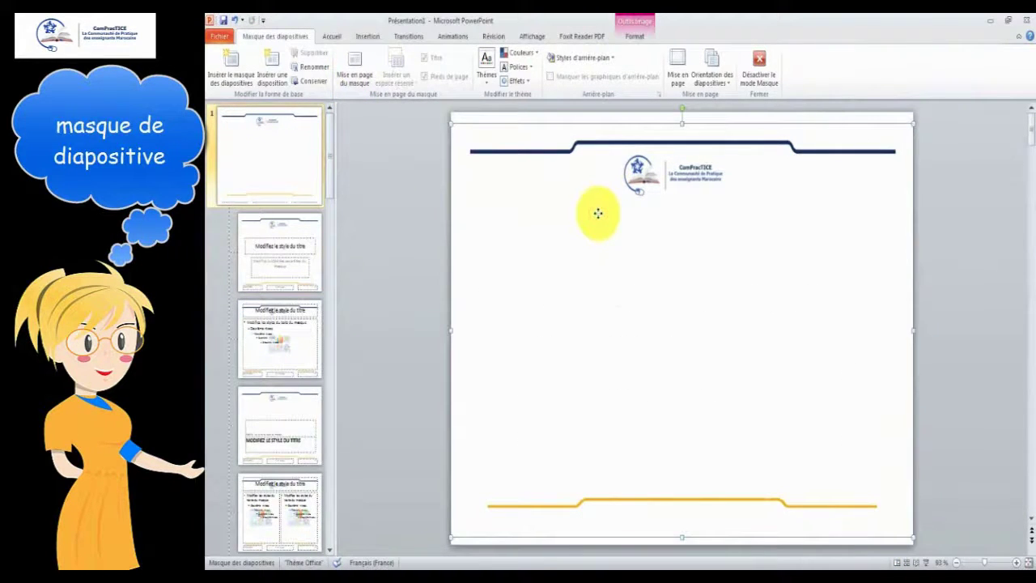
{"action": "key", "text": "Delete"}
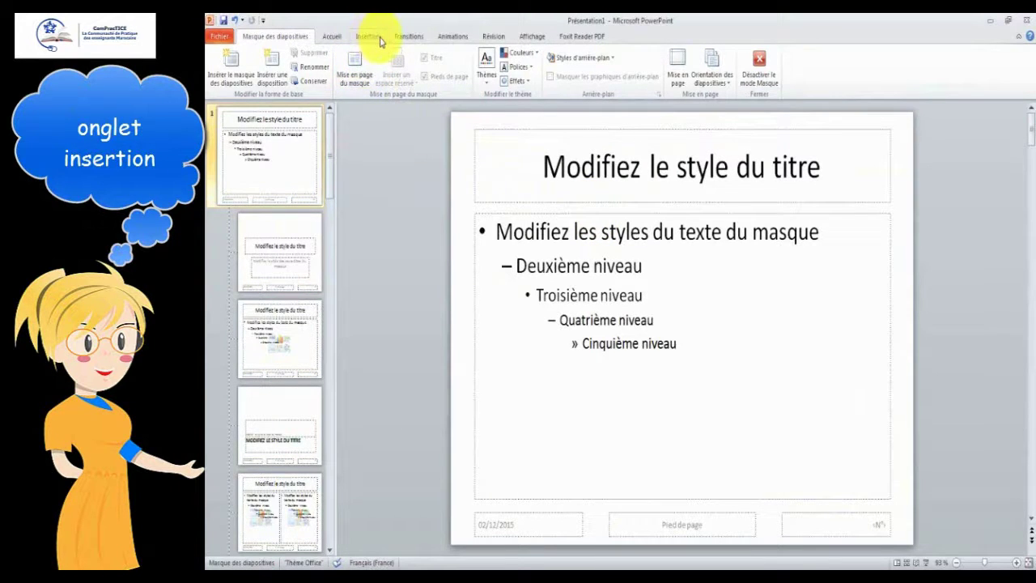
{"action": "left_click", "coordinate": [377, 38]}
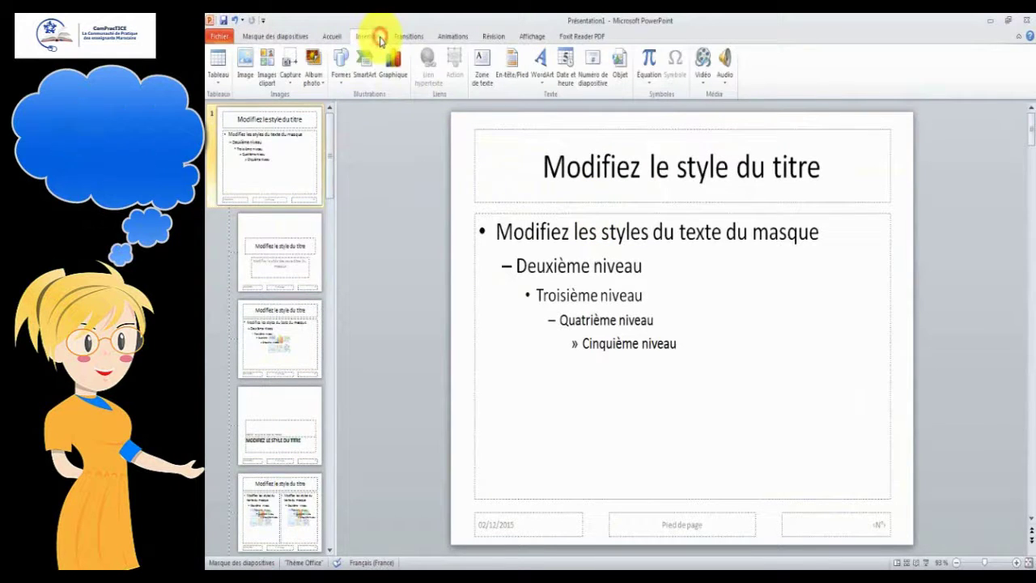
Draw a rounded rectangle banner across the top of the master slide.
{"action": "left_click", "coordinate": [346, 76]}
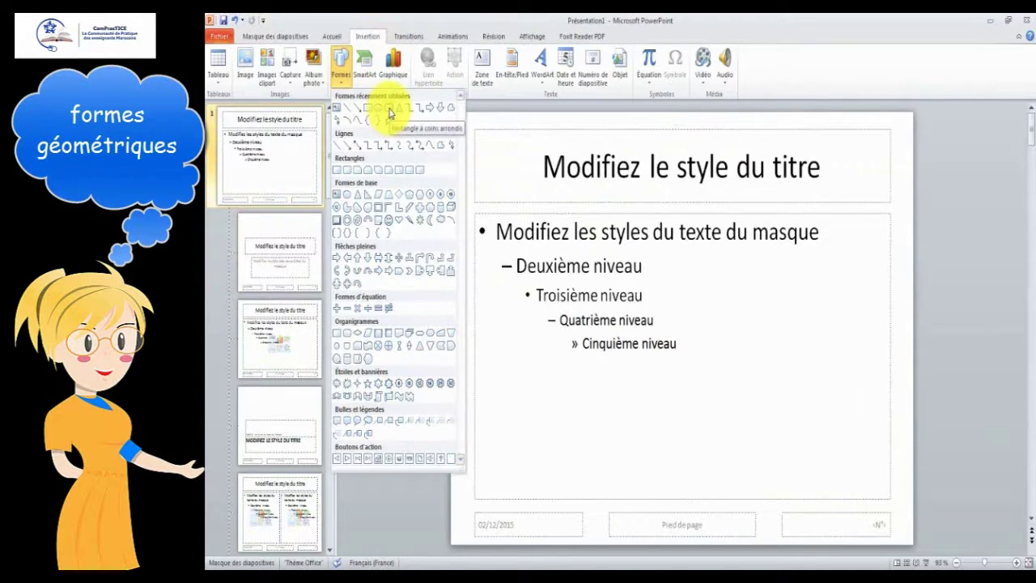
{"action": "left_click", "coordinate": [389, 113]}
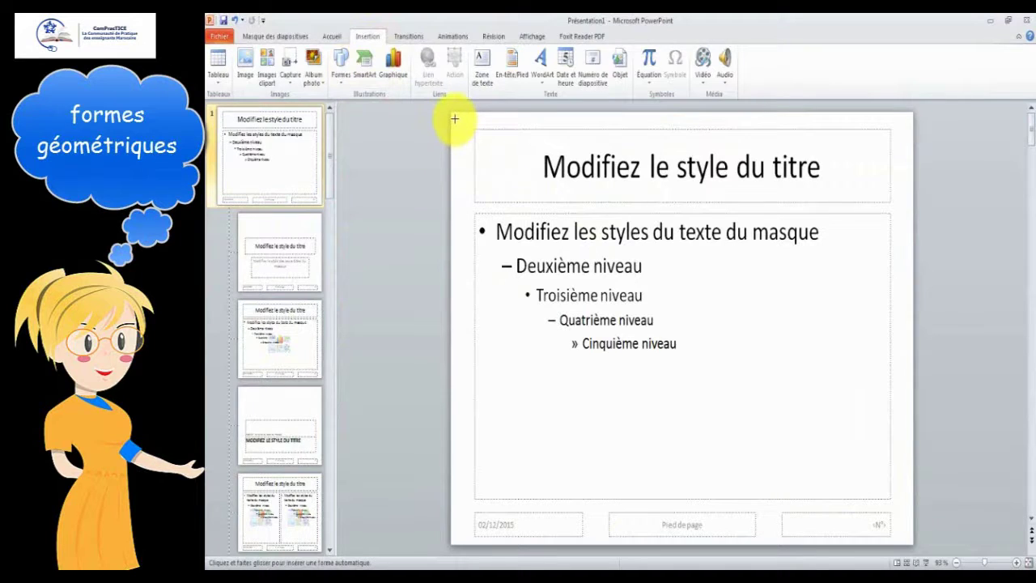
{"action": "left_click_drag", "start_coordinate": [455, 119], "coordinate": [904, 175]}
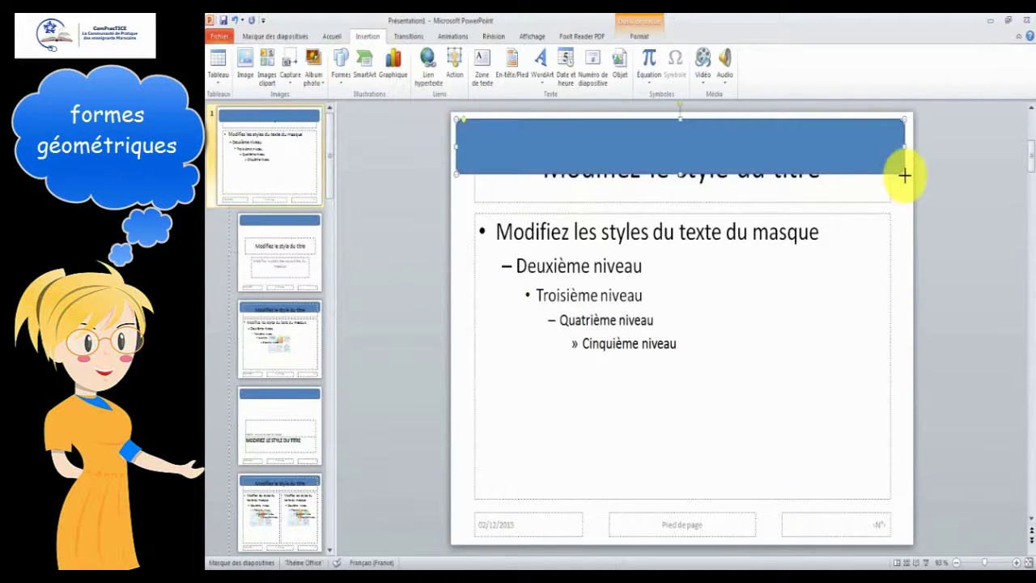
Give the banner a peach fill, a new outline colour and a preset shape effect.
{"action": "left_click", "coordinate": [641, 37]}
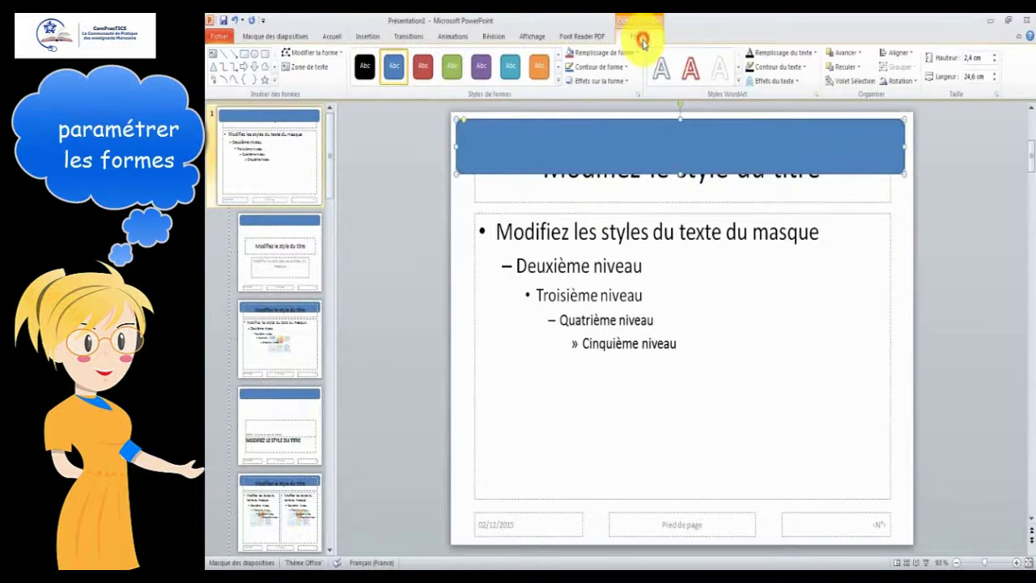
{"action": "left_click", "coordinate": [637, 55]}
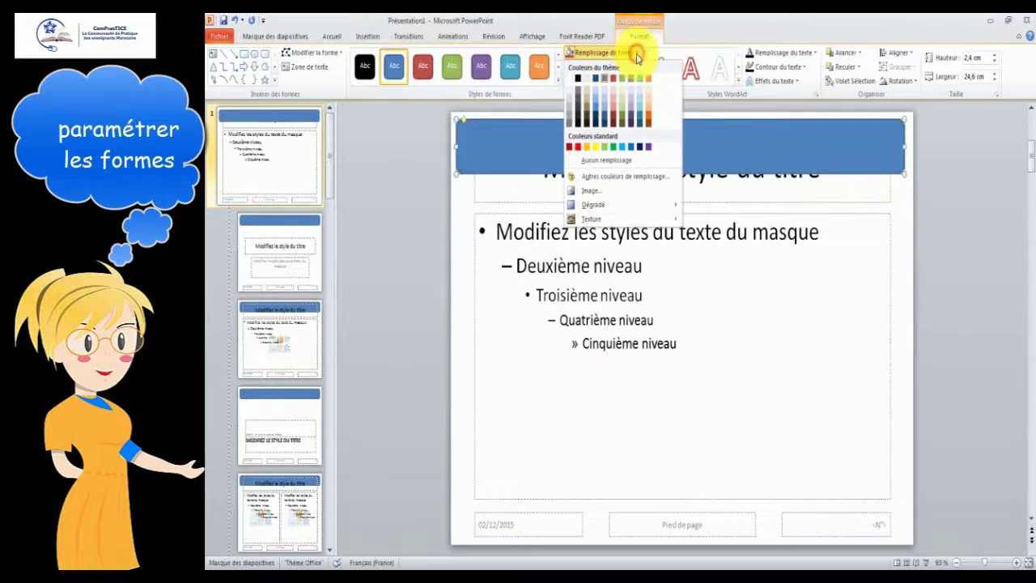
{"action": "left_click", "coordinate": [650, 109]}
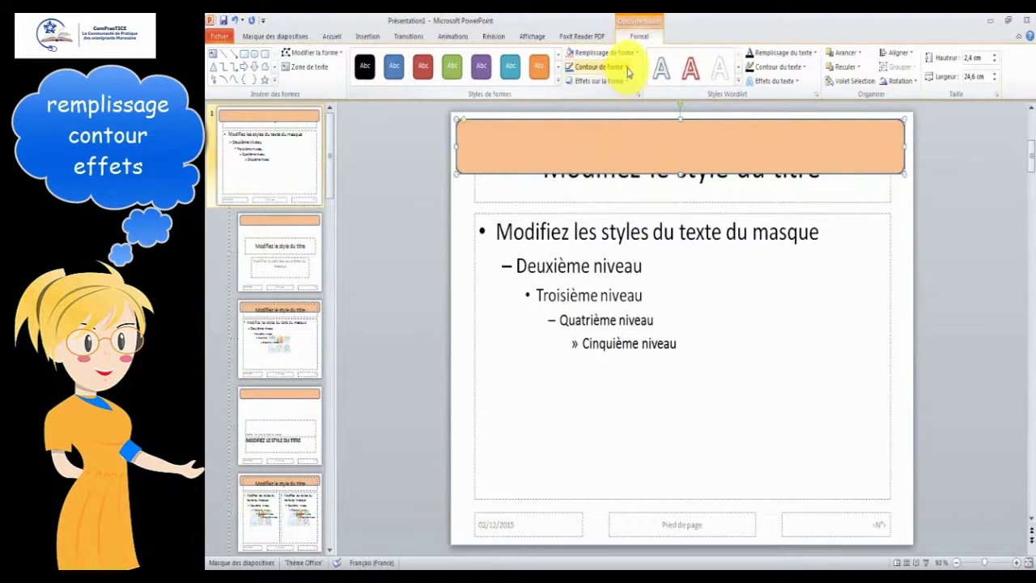
{"action": "left_click", "coordinate": [628, 72]}
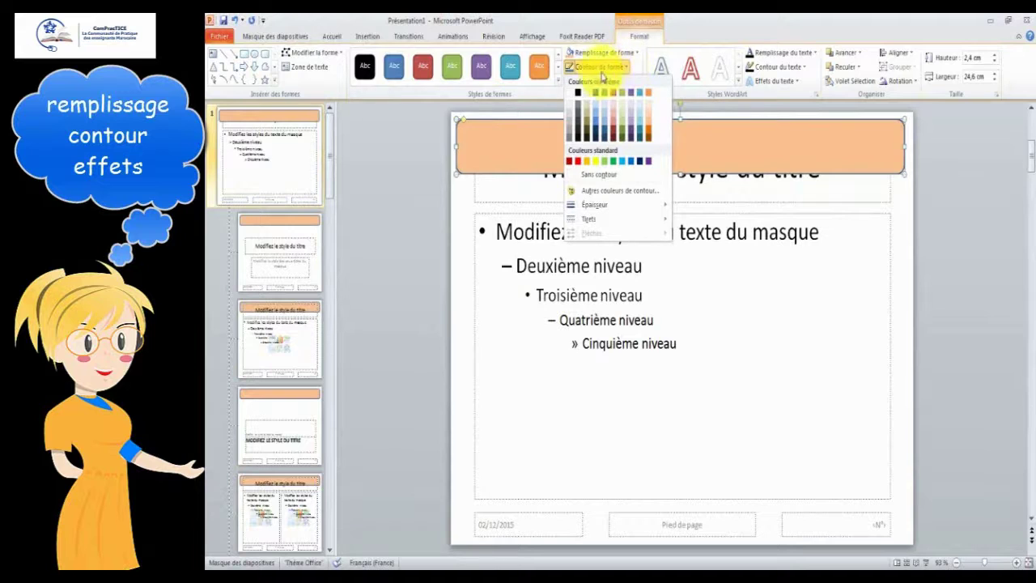
{"action": "left_click", "coordinate": [579, 91]}
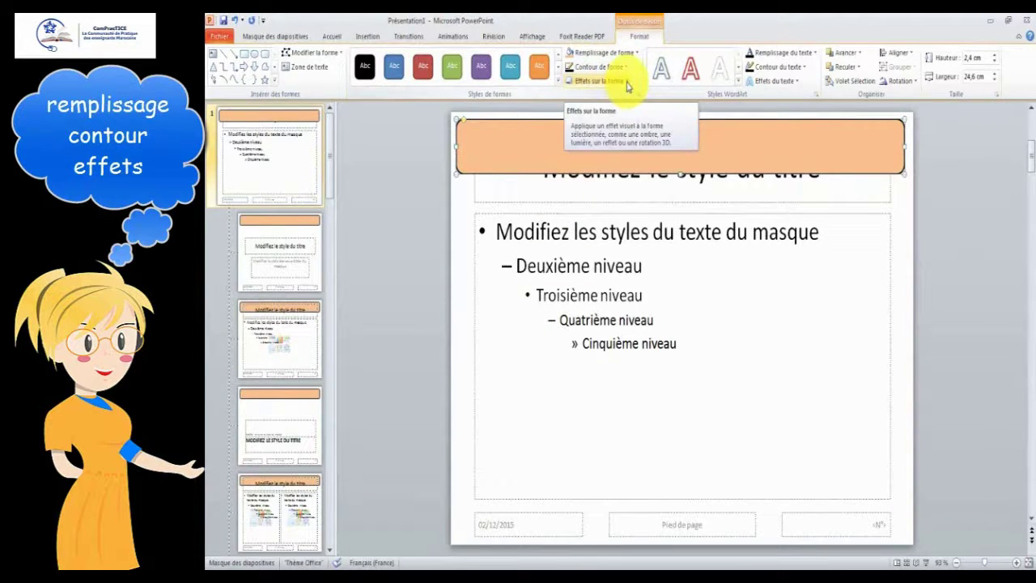
{"action": "left_click", "coordinate": [627, 82]}
{"action": "mouse_move", "coordinate": [603, 104]}
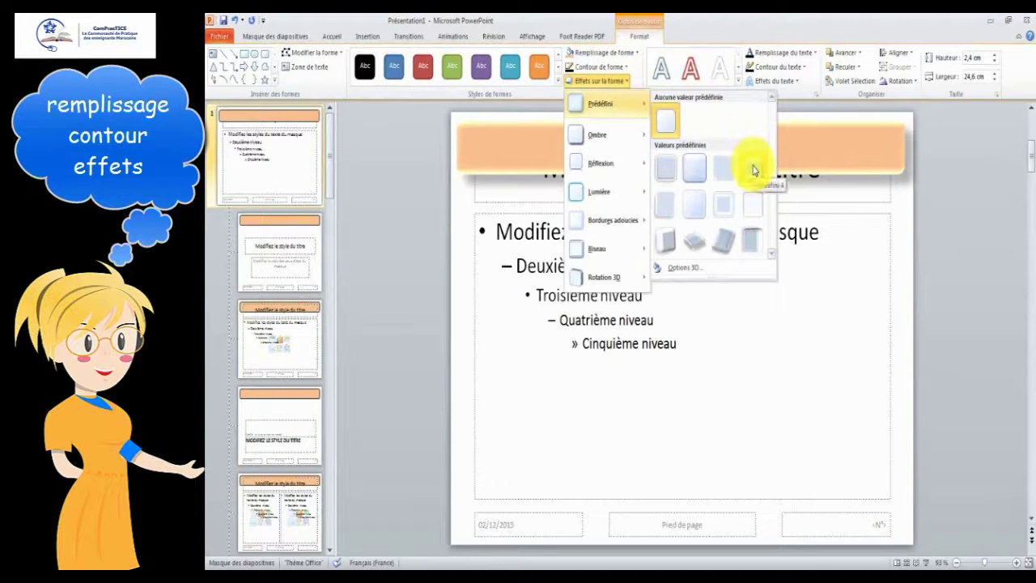
{"action": "left_click", "coordinate": [752, 169]}
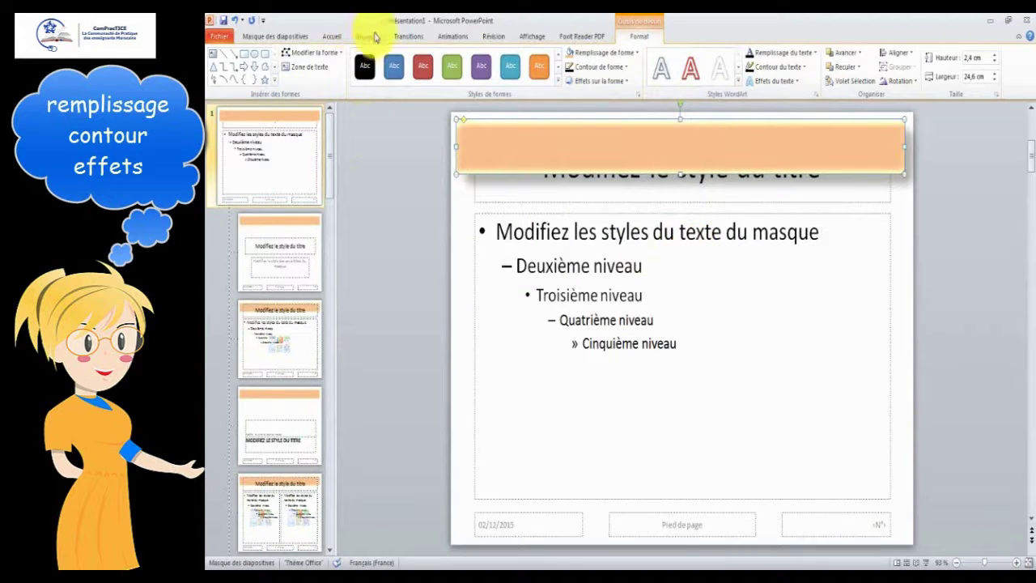
{"action": "left_click", "coordinate": [377, 38]}
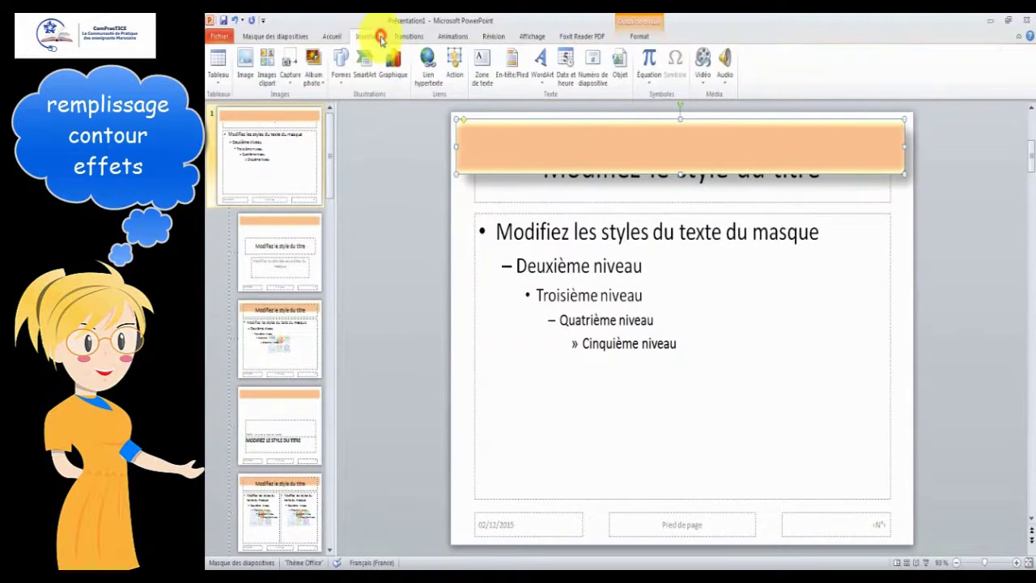
Add a text box reading ComPracTICE inside the banner.
{"action": "left_click", "coordinate": [486, 77]}
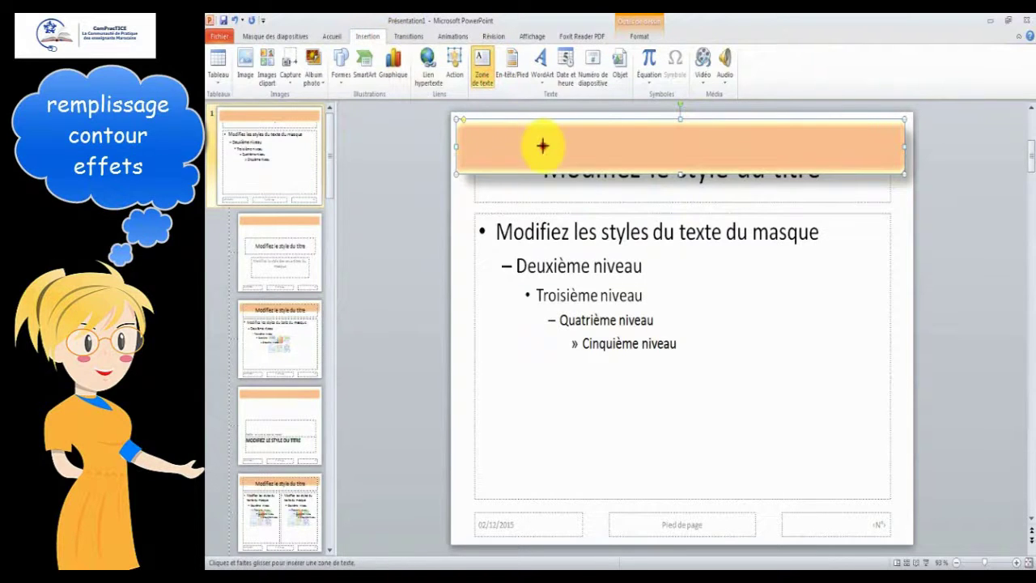
{"action": "left_click", "coordinate": [542, 146]}
{"action": "type", "text": "ComPracTICE"}
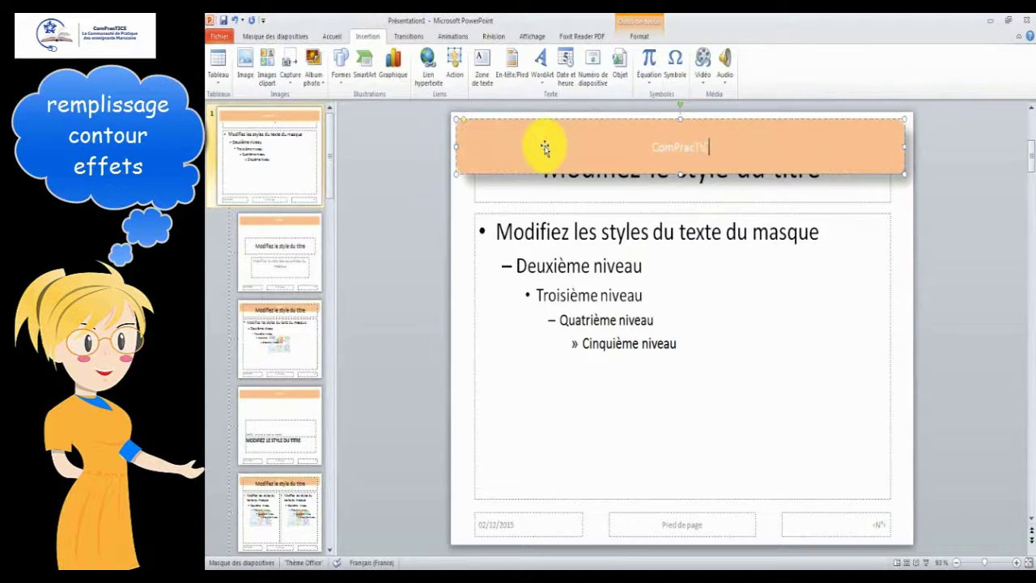
{"action": "left_click", "coordinate": [595, 119]}
Make the ComPracTICE text dark and set it to 32 point.
{"action": "left_click", "coordinate": [640, 37]}
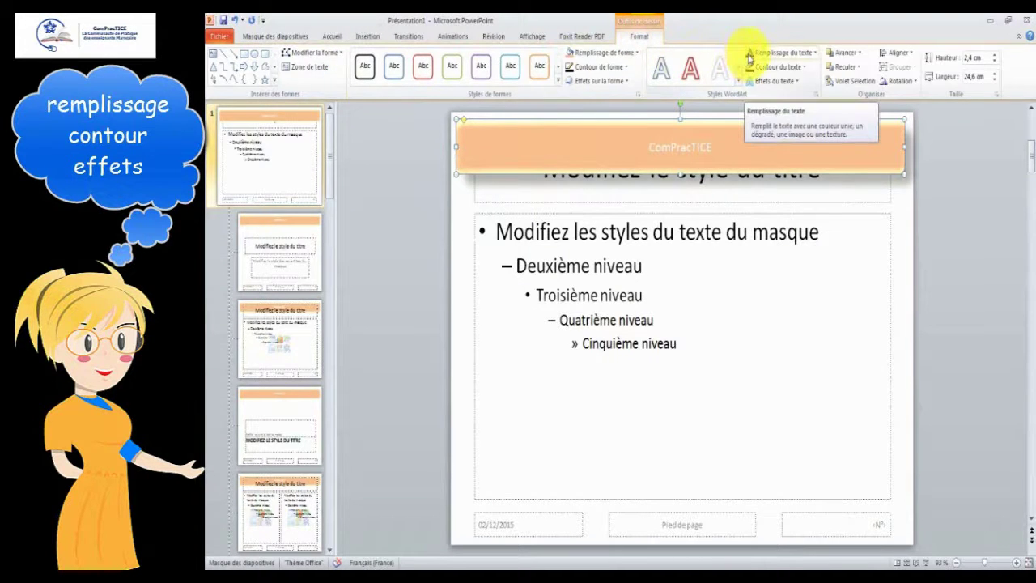
{"action": "left_click", "coordinate": [750, 55]}
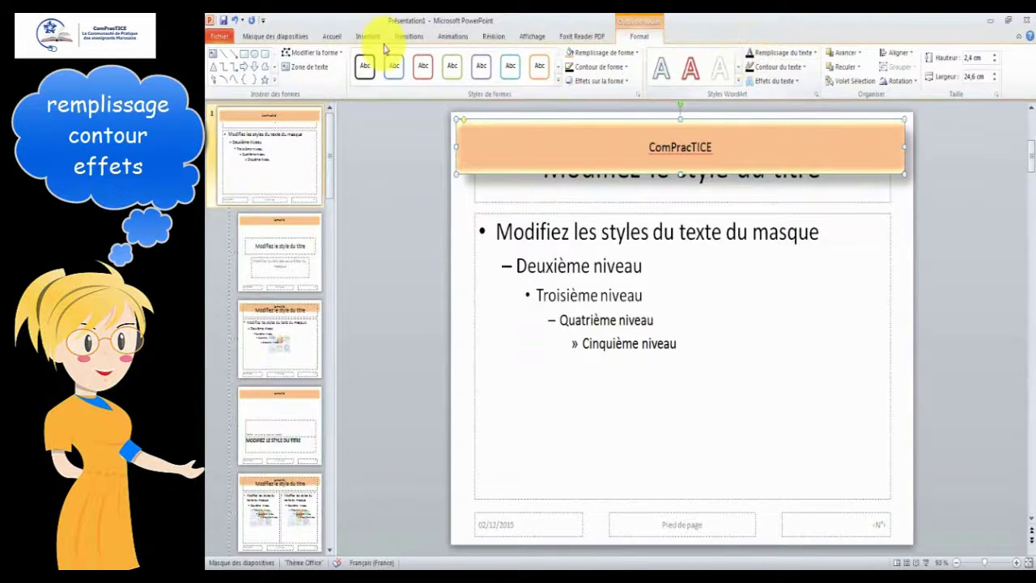
{"action": "left_click", "coordinate": [338, 37]}
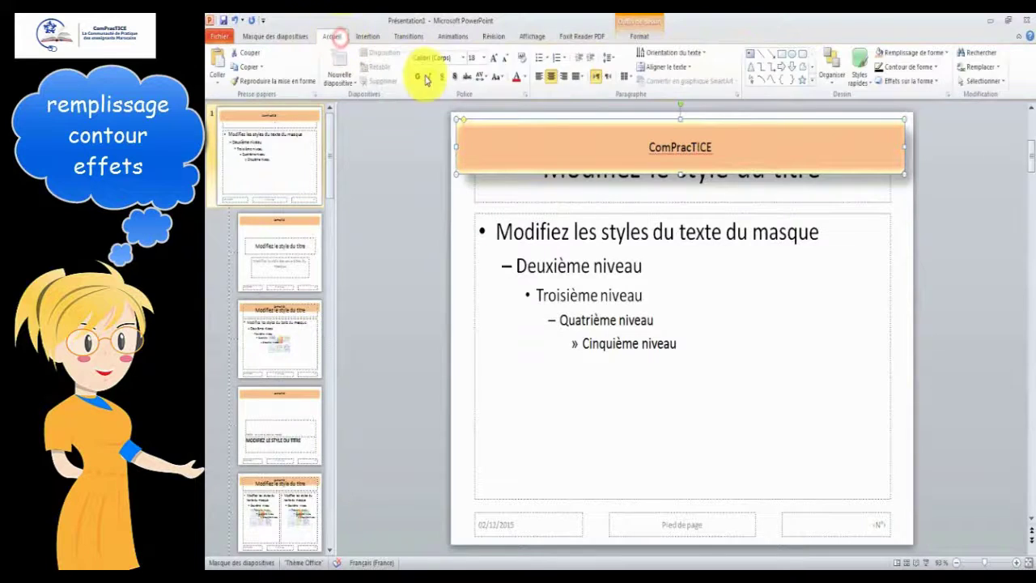
{"action": "left_click", "coordinate": [483, 59]}
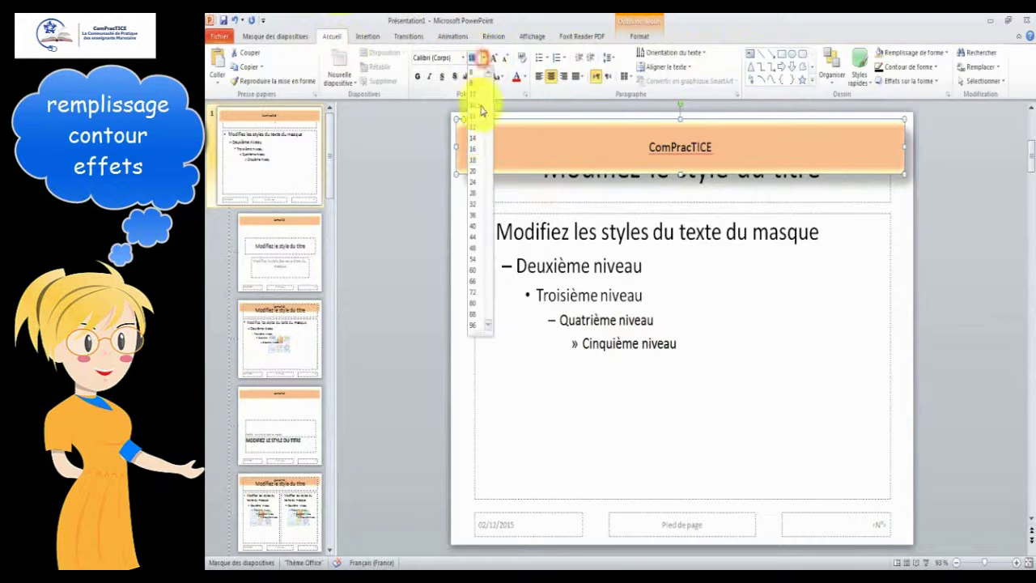
{"action": "left_click", "coordinate": [476, 209]}
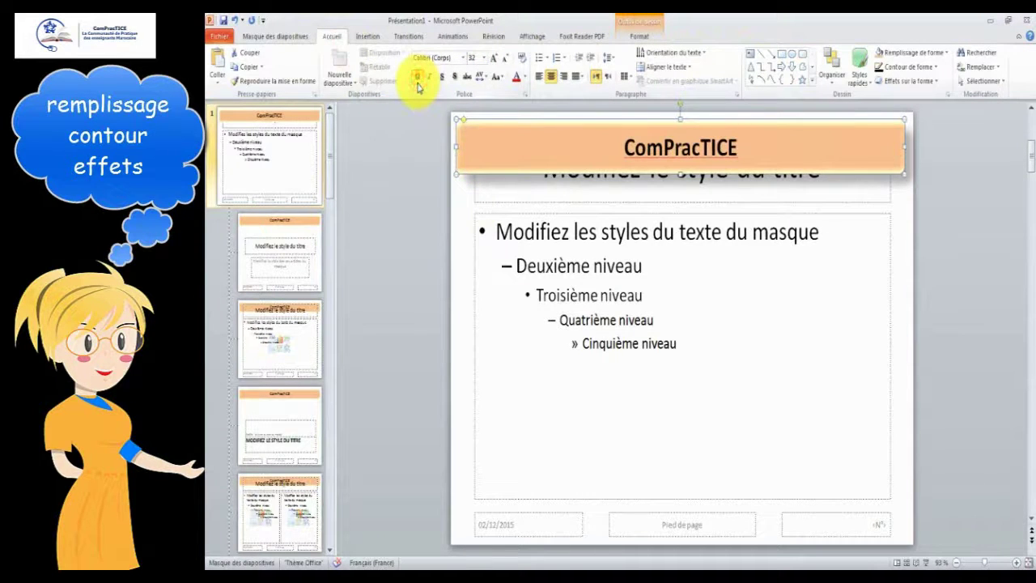
Exit master view and check that slides 1 and 2 both show the ComPracTICE banner.
{"action": "left_click", "coordinate": [287, 36]}
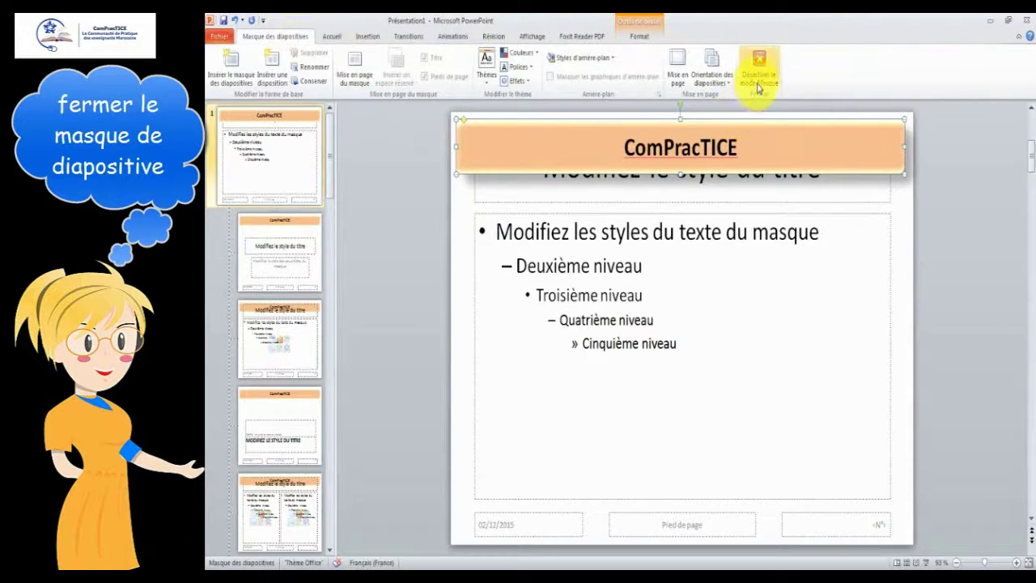
{"action": "left_click", "coordinate": [758, 85]}
{"action": "left_click", "coordinate": [298, 190]}
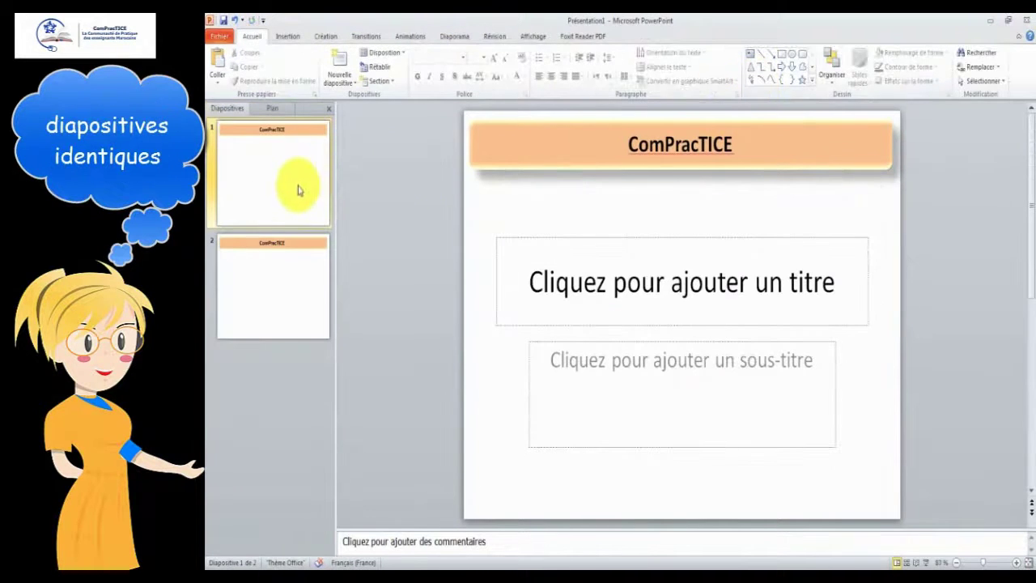
{"action": "left_click", "coordinate": [280, 284]}
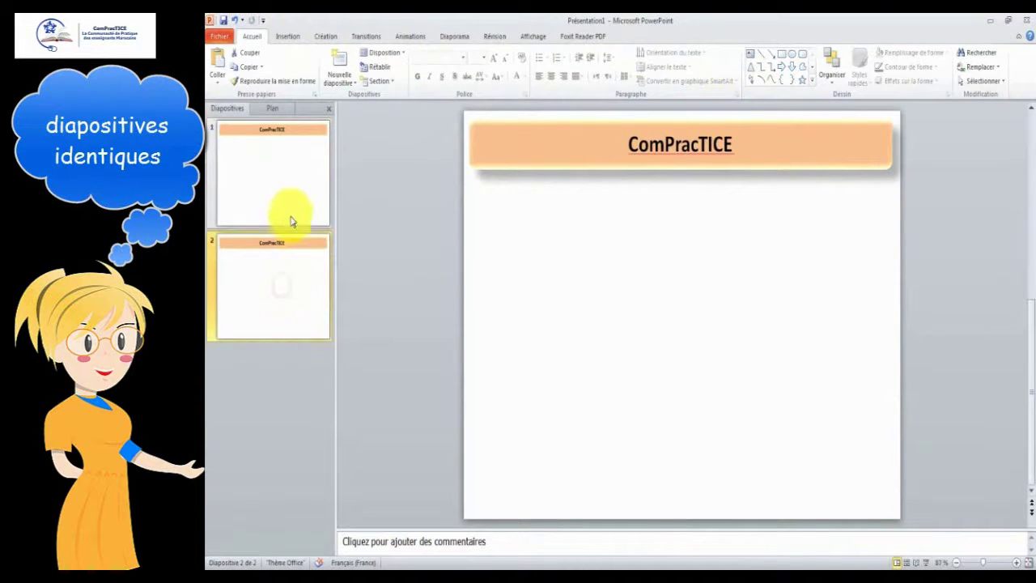